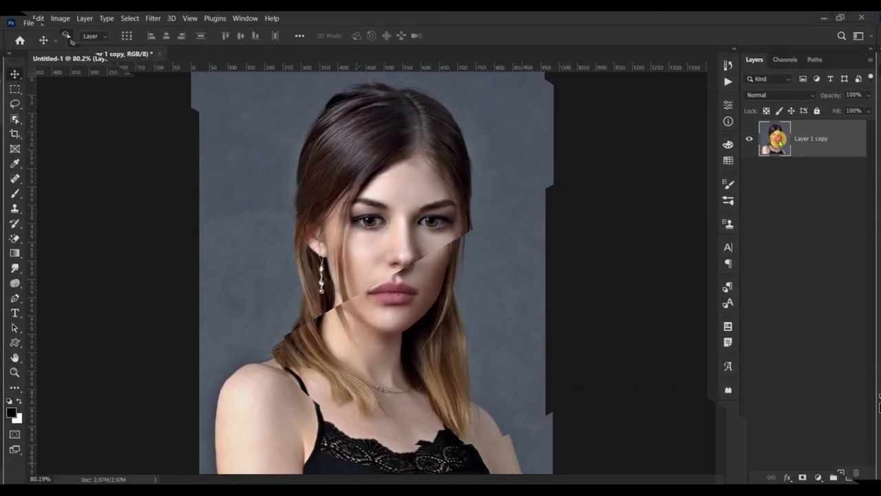
Step: Duplicate the portrait layer and desaturate it with a Hue/Saturation layer at Saturation -100
drag(780, 141, 848, 475)
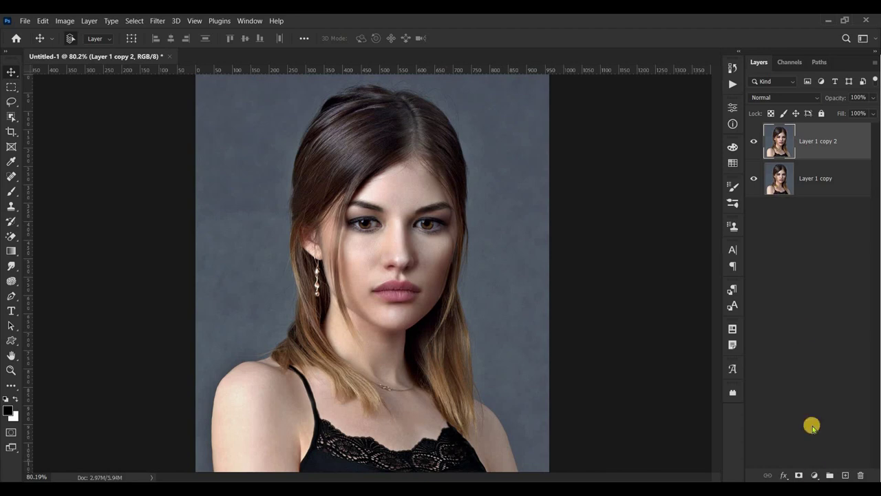
click(816, 475)
click(801, 365)
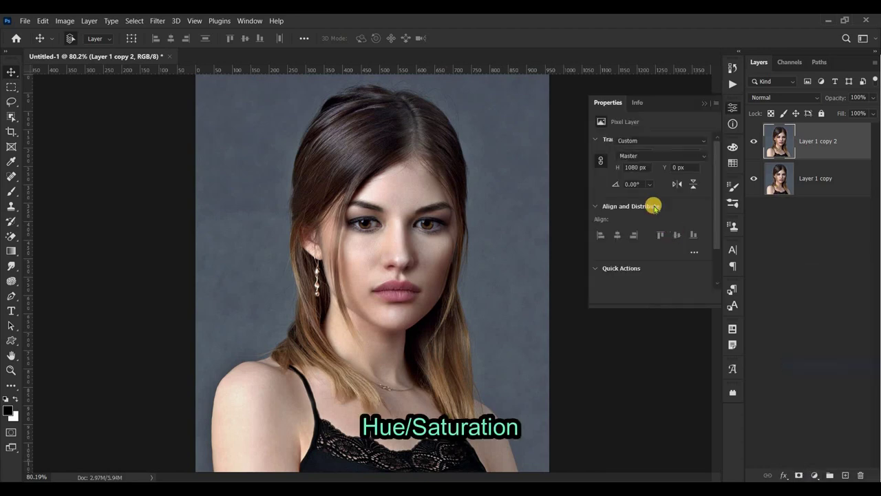
drag(623, 203, 576, 200)
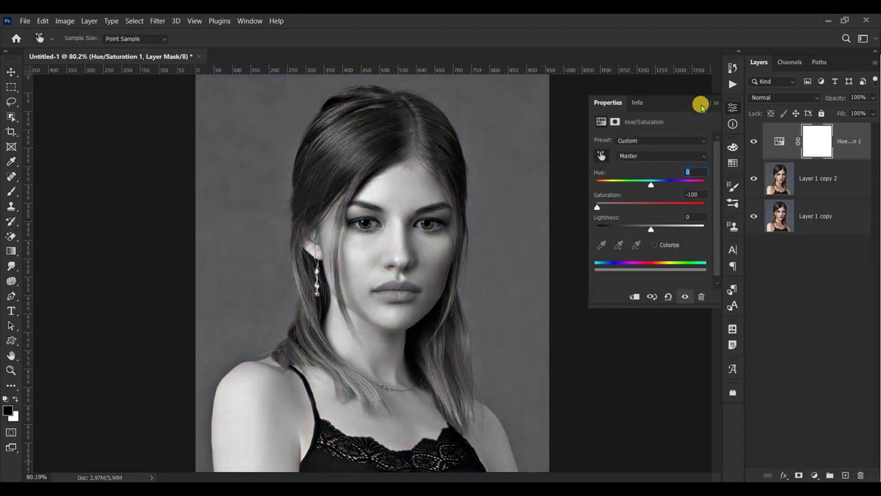
click(705, 101)
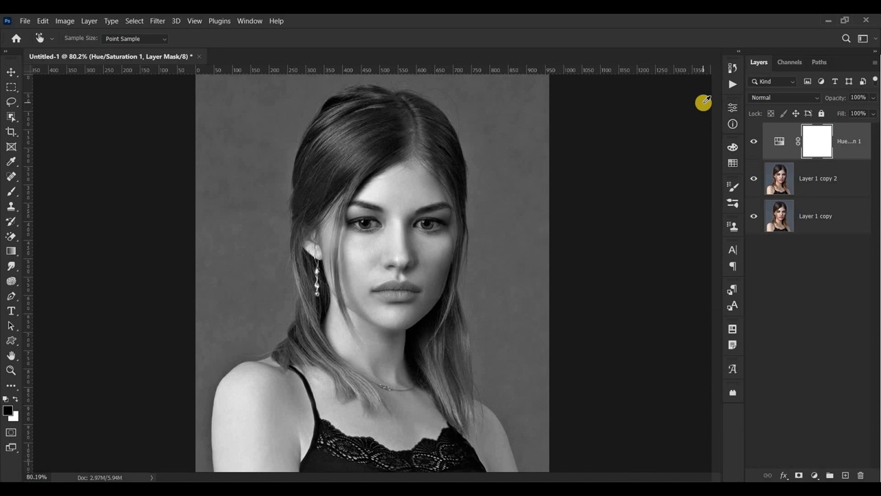
click(790, 185)
Step: Set Layer 1 copy 2 to Color Dodge blend mode and invert its colours
click(785, 97)
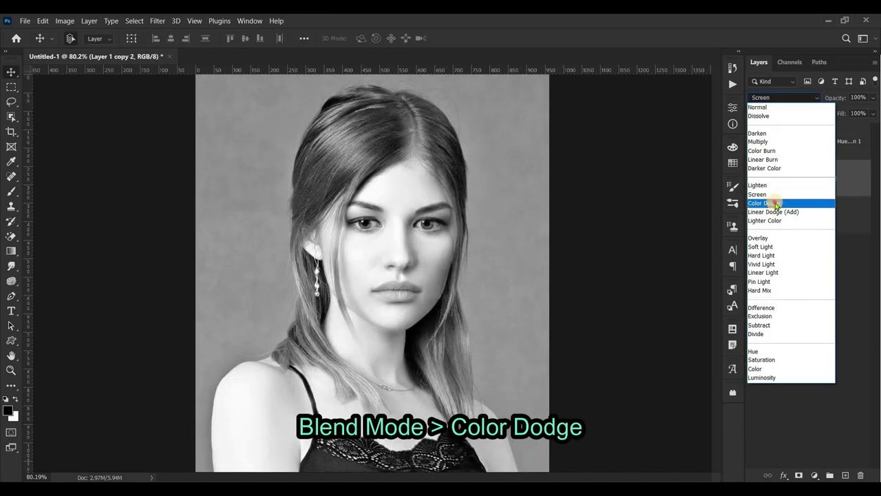
click(776, 204)
click(65, 20)
mouse_move(81, 47)
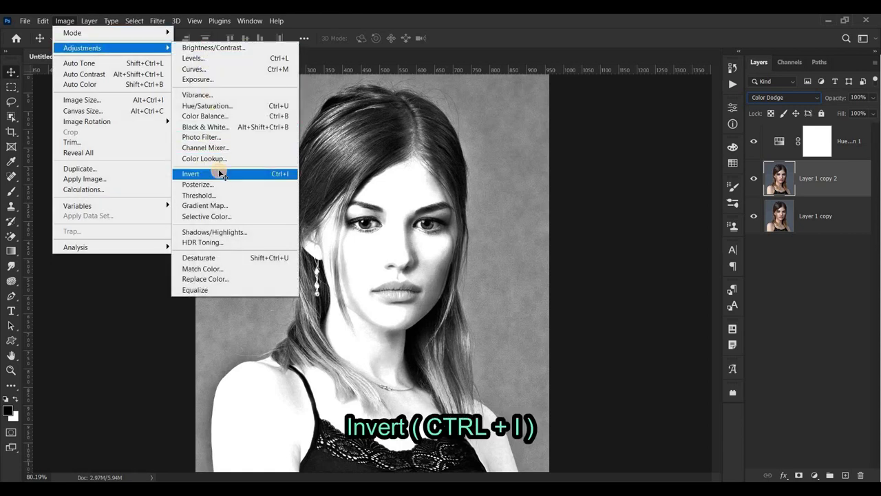
click(219, 174)
Step: Apply a Gaussian Blur with a 15-pixel radius to the inverted copy
click(159, 20)
mouse_move(220, 158)
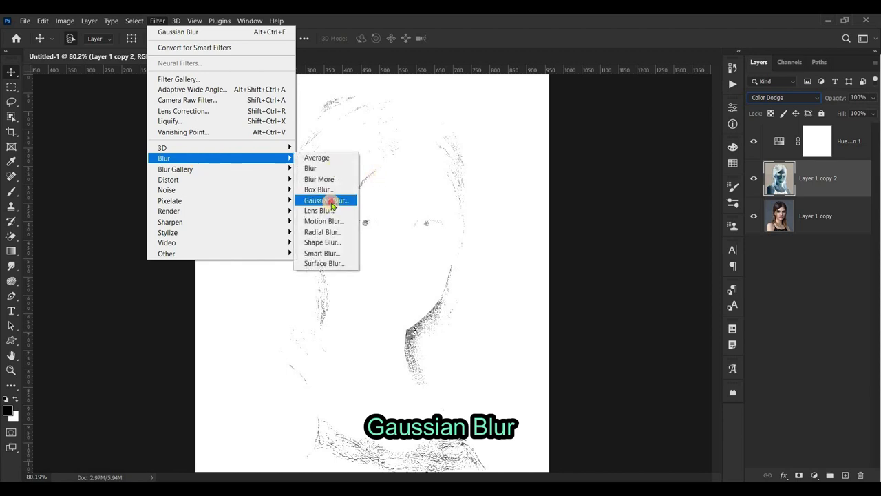
click(327, 199)
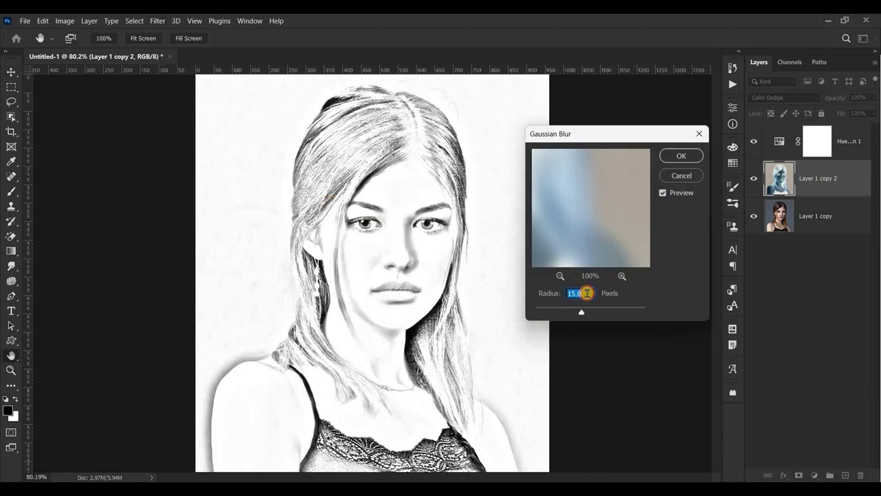
click(681, 156)
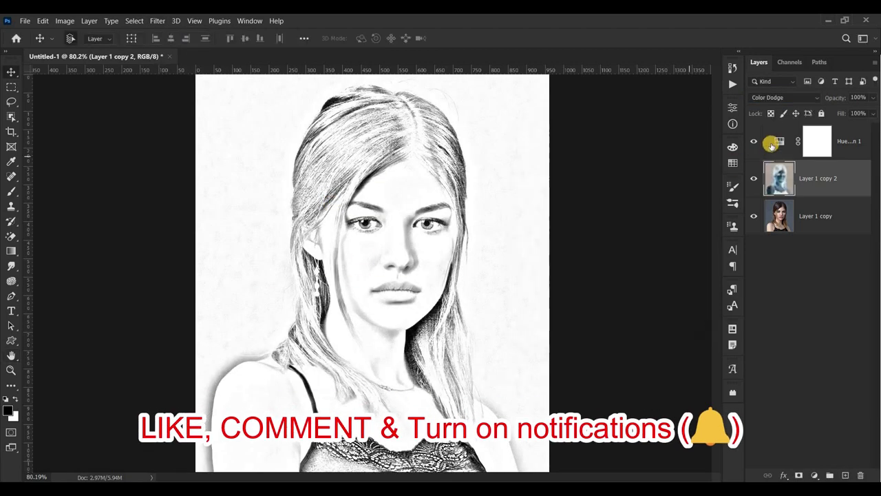
click(778, 141)
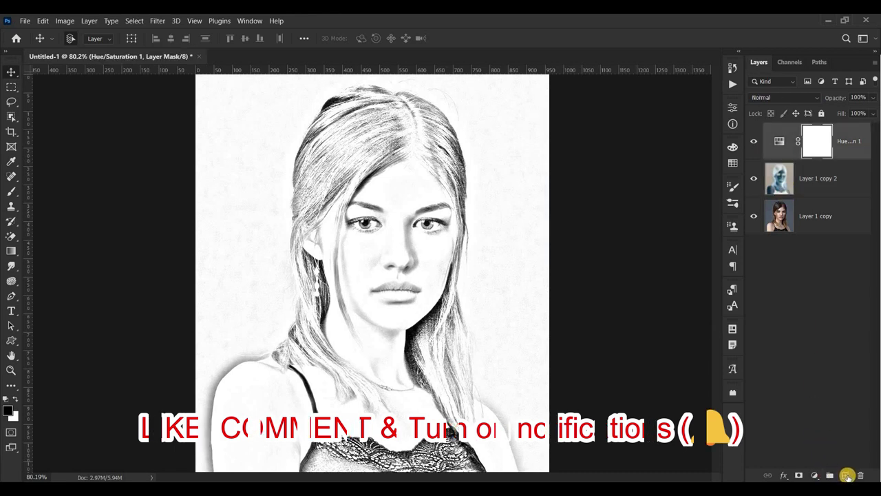
Step: Add a Curves layer with the black input at 251, then an empty Layer 1 on top
click(815, 475)
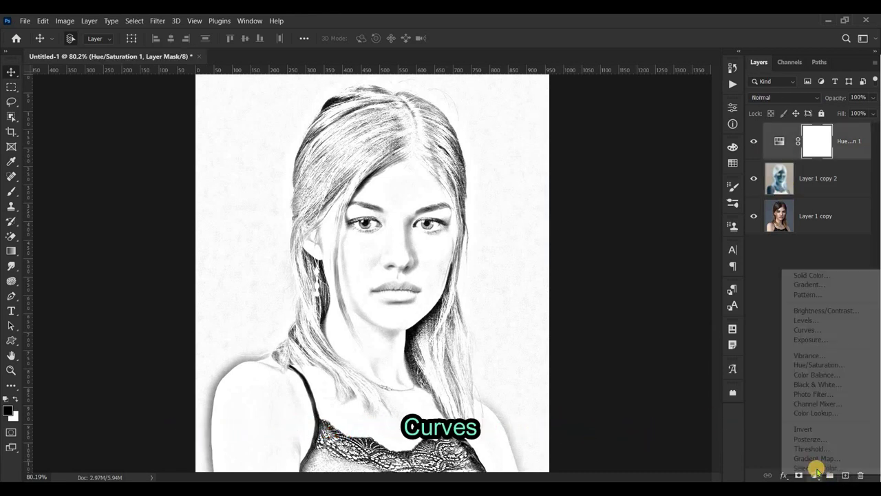
click(816, 333)
drag(638, 258, 702, 261)
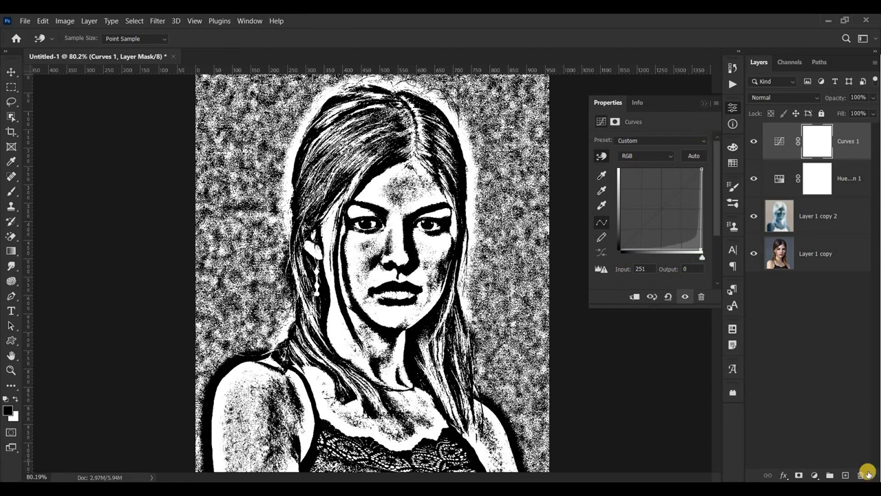
click(869, 473)
click(846, 475)
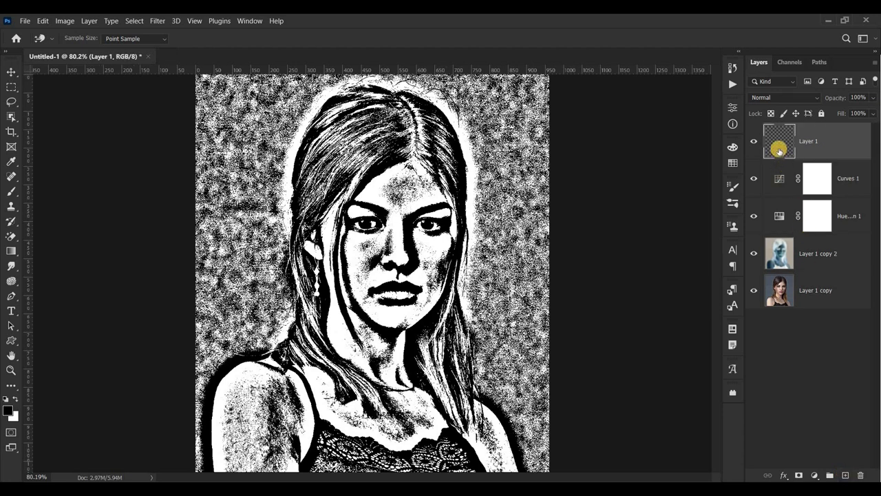
Step: Switch to a white Brush at 100% opacity and enlarge it
key(v)
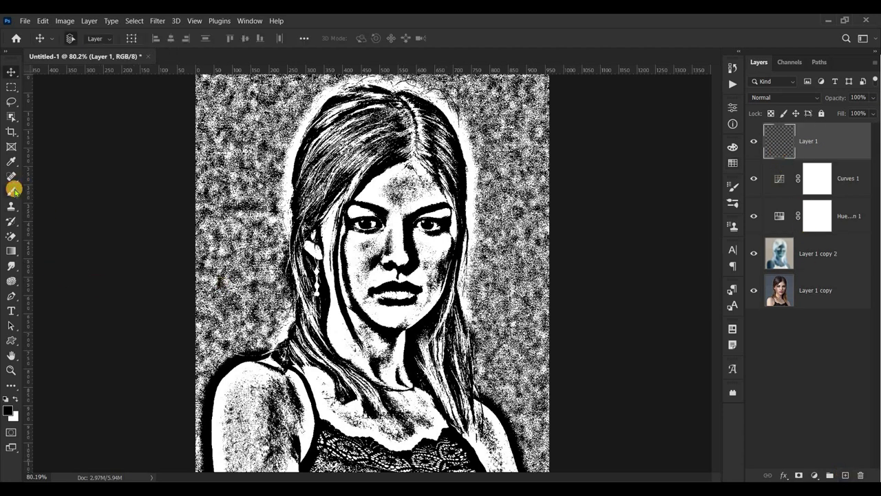
click(13, 191)
drag(264, 58, 273, 53)
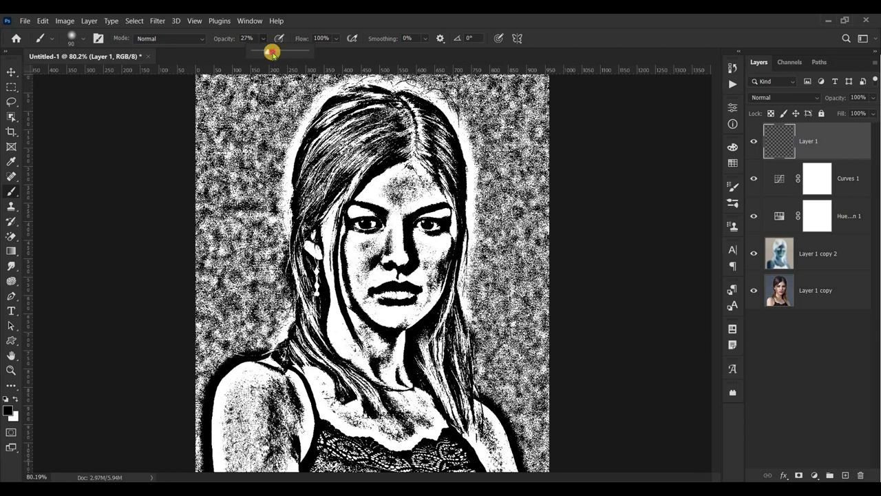
drag(322, 65, 344, 64)
key(x)
scroll(256, 146, down, 1)
key(bracketright)
Step: Paint white over the grainy background left of the hair and at its top
drag(221, 104, 188, 448)
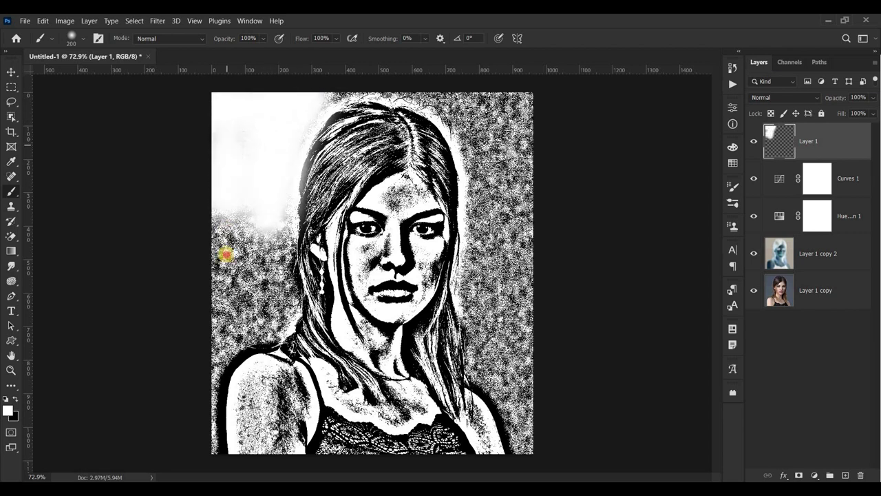
key(bracketleft)
key(bracketleft)
key(bracketleft)
mouse_move(252, 226)
mouse_down()
mouse_move(280, 255)
mouse_move(228, 365)
mouse_move(281, 338)
mouse_move(231, 364)
mouse_up()
key(bracketright)
key(bracketright)
drag(248, 330, 275, 305)
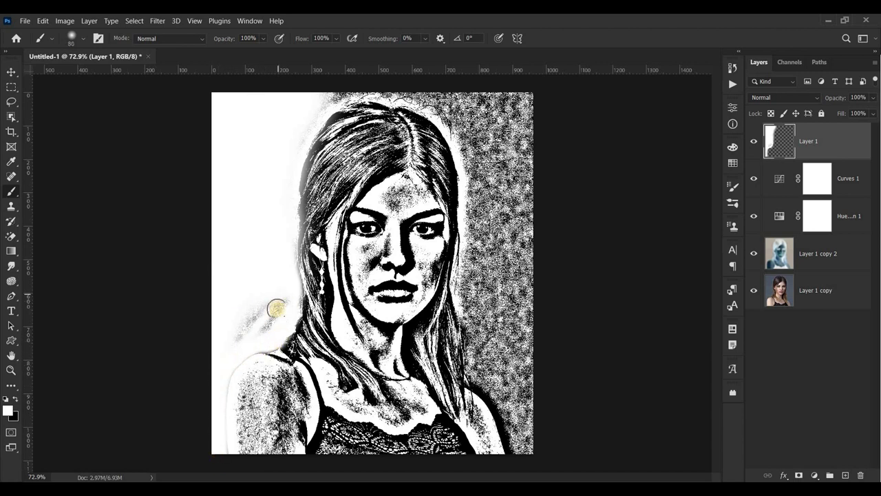
mouse_move(320, 110)
mouse_down()
mouse_move(334, 96)
mouse_move(480, 98)
mouse_move(484, 296)
mouse_move(475, 170)
mouse_move(528, 334)
mouse_move(493, 315)
mouse_up()
key(bracketright)
key(bracketright)
key(bracketright)
Step: Whiten the background right of the hair to the shoulder, then mask the paint along the hair edges
scroll(493, 314, up, 1)
scroll(489, 141, down, 2)
key(bracketleft)
key(bracketleft)
mouse_move(489, 141)
mouse_down()
mouse_move(474, 161)
mouse_move(486, 266)
mouse_move(533, 403)
mouse_move(521, 378)
mouse_up()
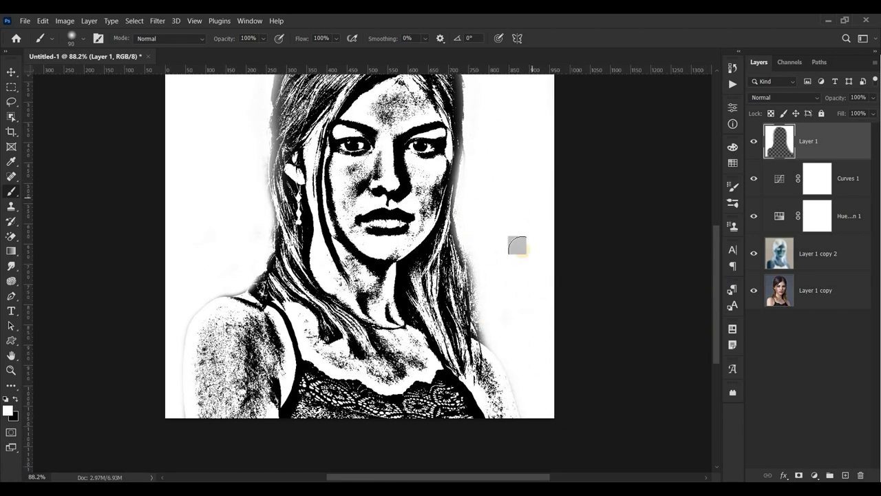
scroll(427, 152, up, 2)
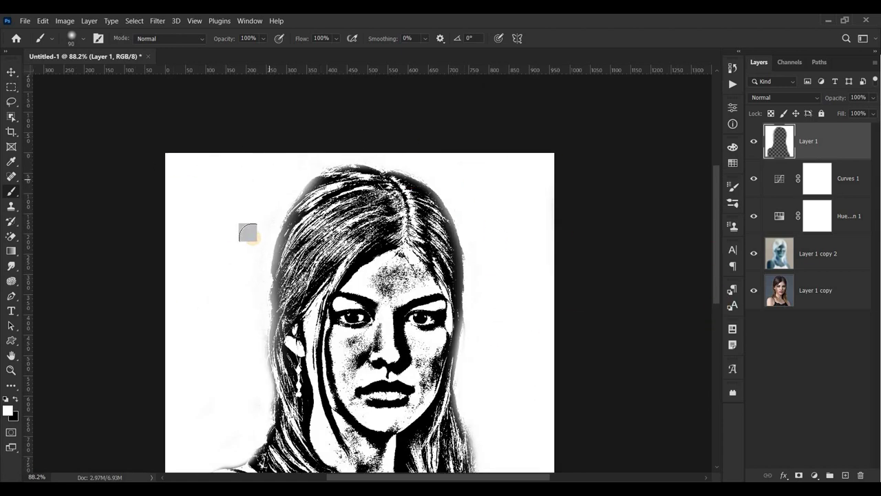
key(bracketleft)
key(bracketleft)
key(bracketleft)
scroll(712, 289, down, 1)
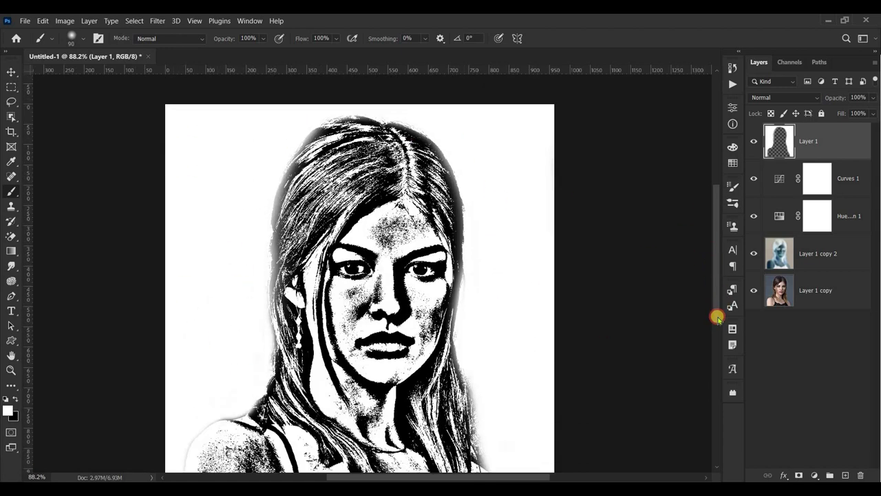
scroll(507, 313, down, 1)
drag(479, 345, 490, 399)
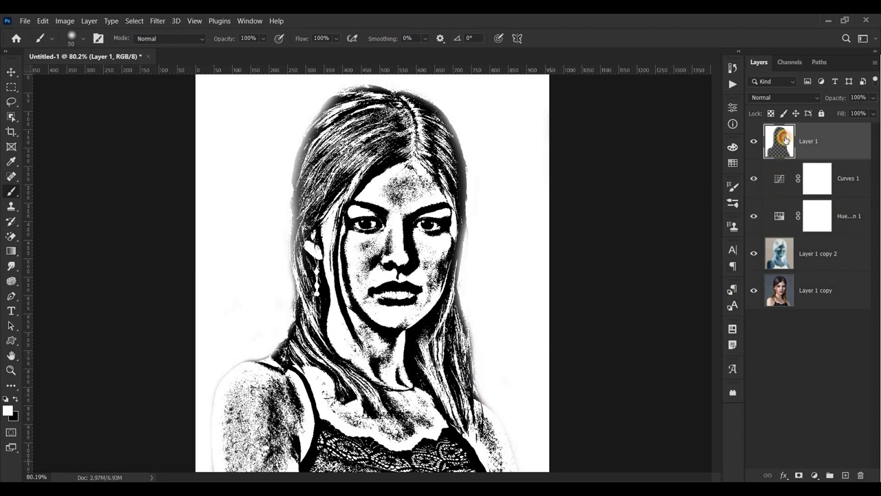
key(x)
mouse_move(324, 147)
mouse_down()
mouse_move(300, 186)
mouse_move(297, 295)
mouse_move(440, 130)
mouse_move(457, 205)
mouse_move(457, 335)
mouse_up()
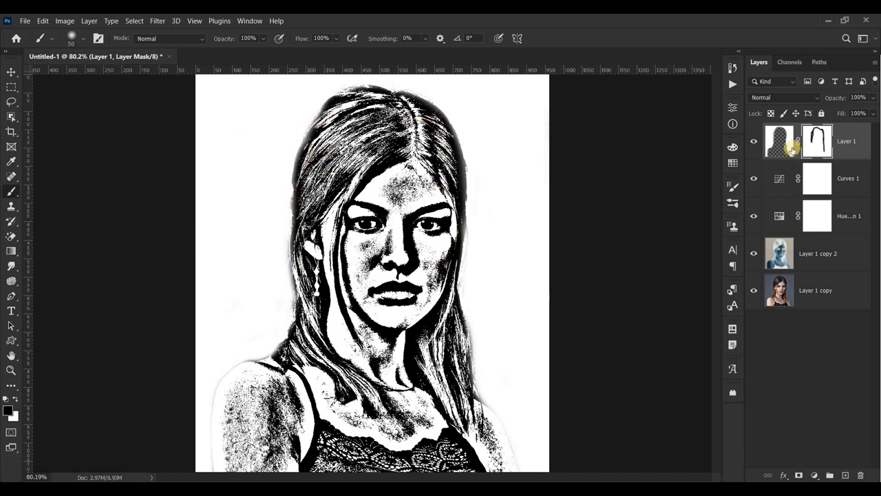
Step: Move the Curves 1 black point from 244 to input 69, output 0 to soften the sketch
click(780, 185)
double_click(780, 185)
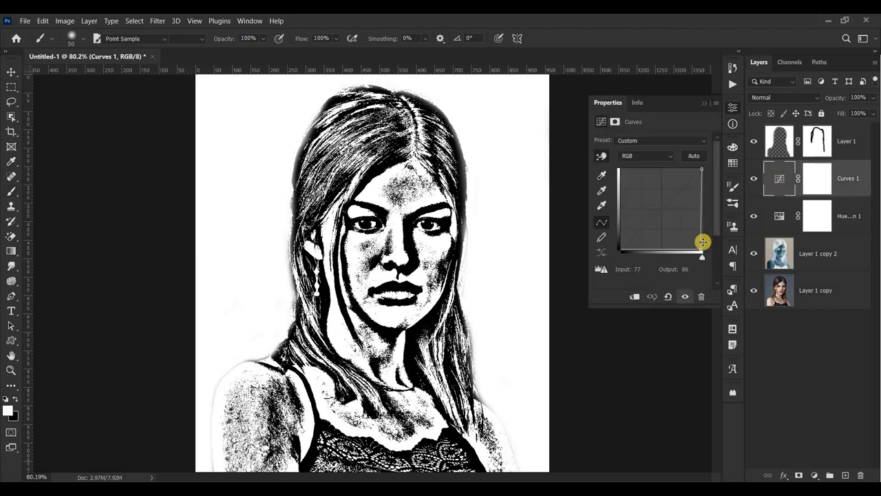
drag(667, 249, 641, 253)
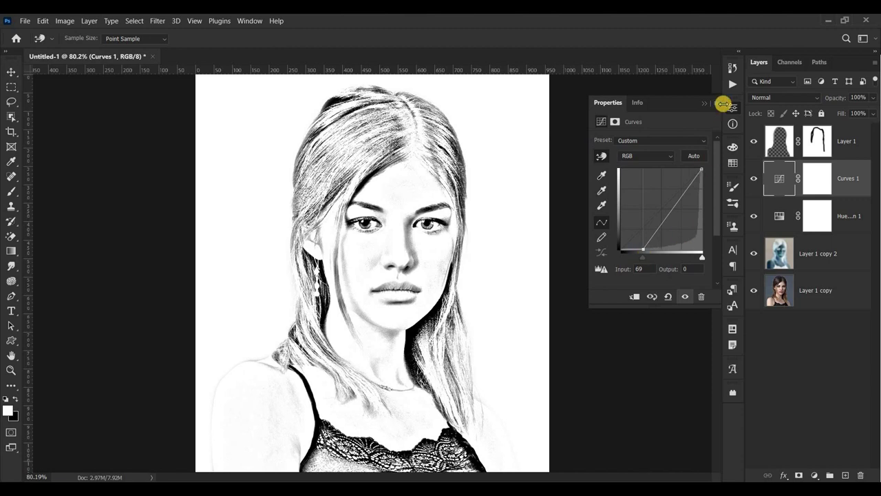
click(705, 105)
click(785, 143)
Step: Create Layer 2 at 28% opacity and paint soft white over the nose
key(b)
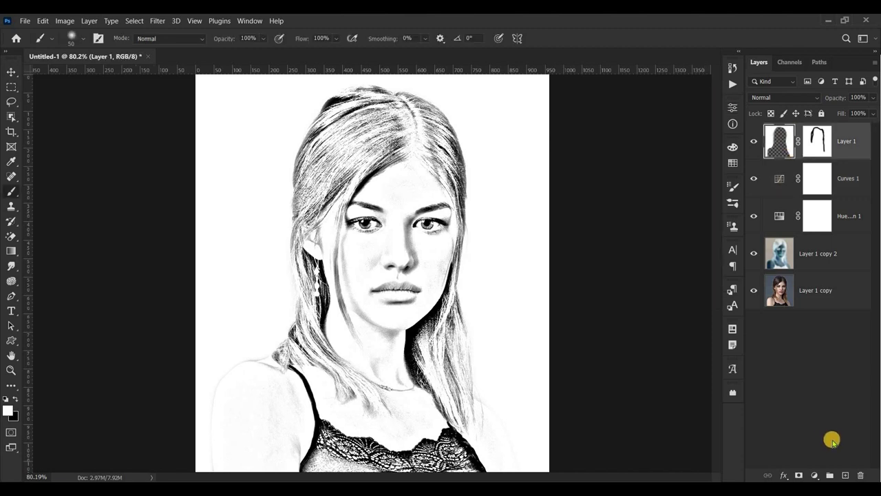
click(846, 474)
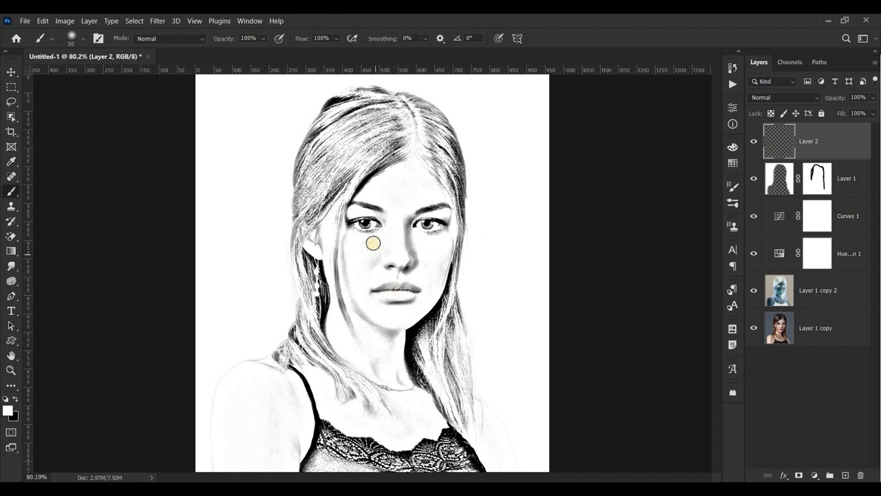
scroll(375, 260, up, 3)
scroll(374, 227, up, 3)
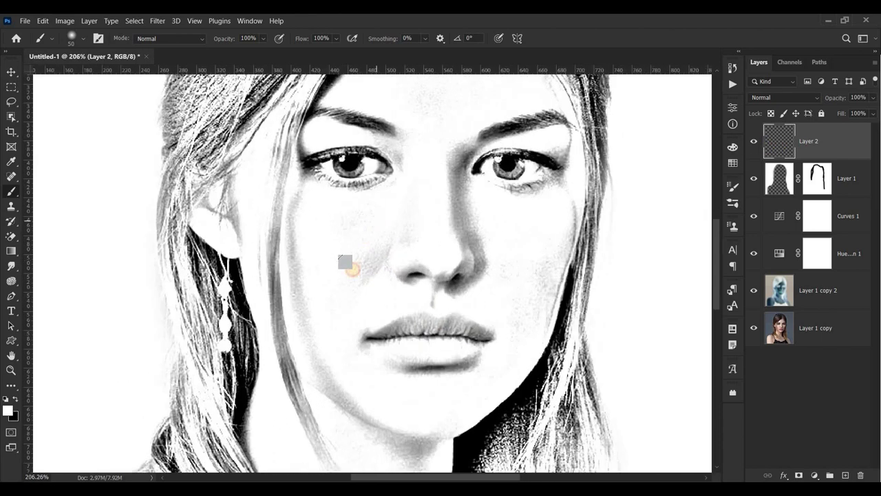
drag(450, 142, 475, 272)
drag(541, 255, 468, 283)
click(873, 98)
click(835, 110)
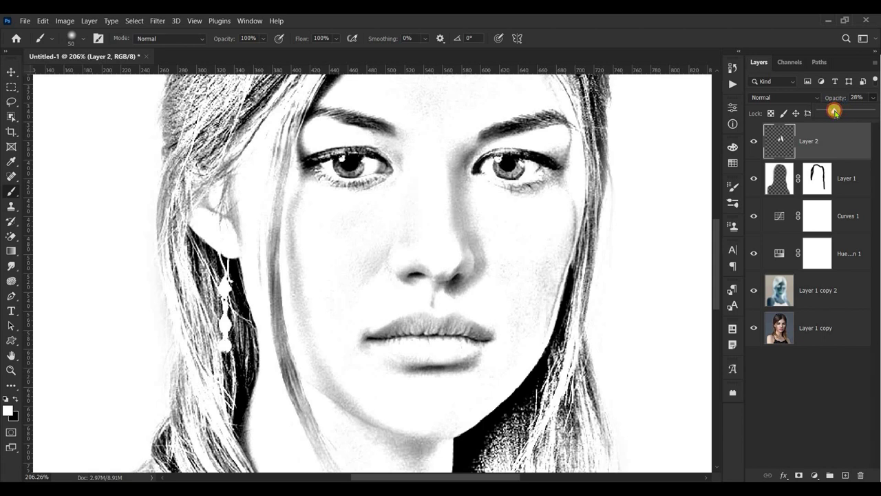
click(458, 258)
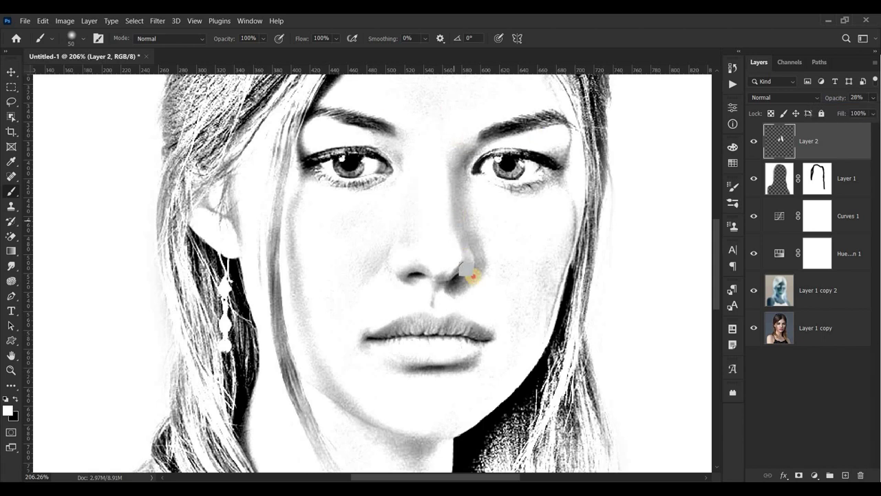
Step: With a size-35 brush, lighten below the lips, the forehead and the face beside the nose
key(bracketleft)
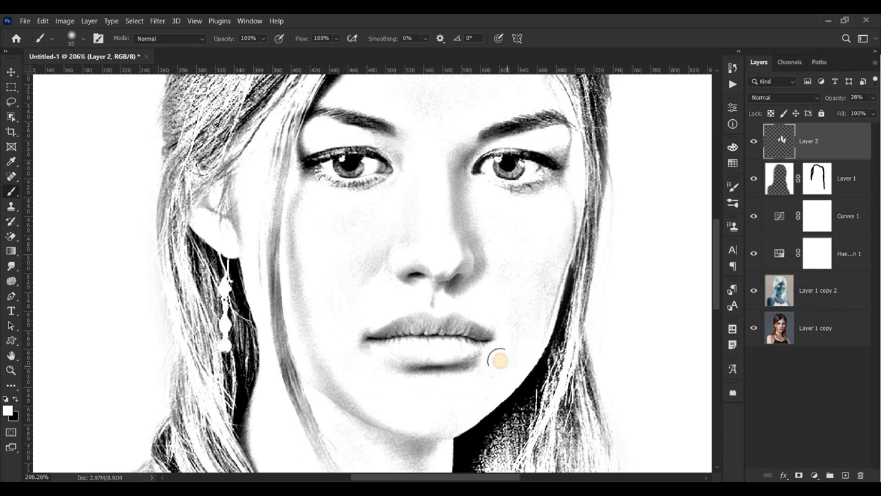
drag(498, 360, 356, 407)
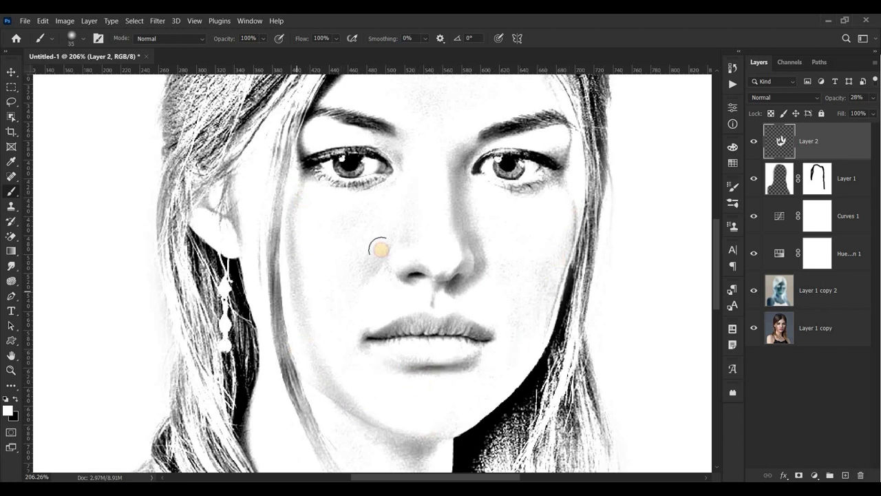
drag(722, 278, 719, 236)
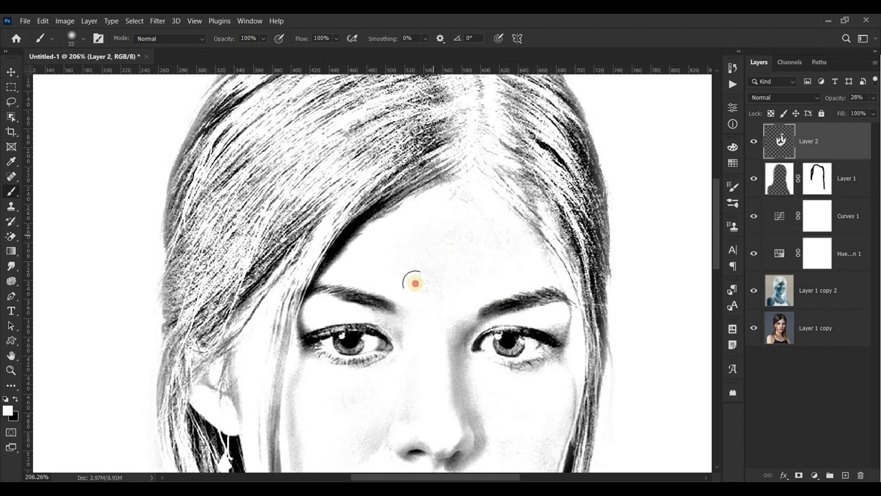
mouse_move(446, 199)
mouse_down()
mouse_move(547, 264)
mouse_move(453, 232)
mouse_move(415, 266)
mouse_move(452, 315)
mouse_up()
drag(370, 323, 466, 409)
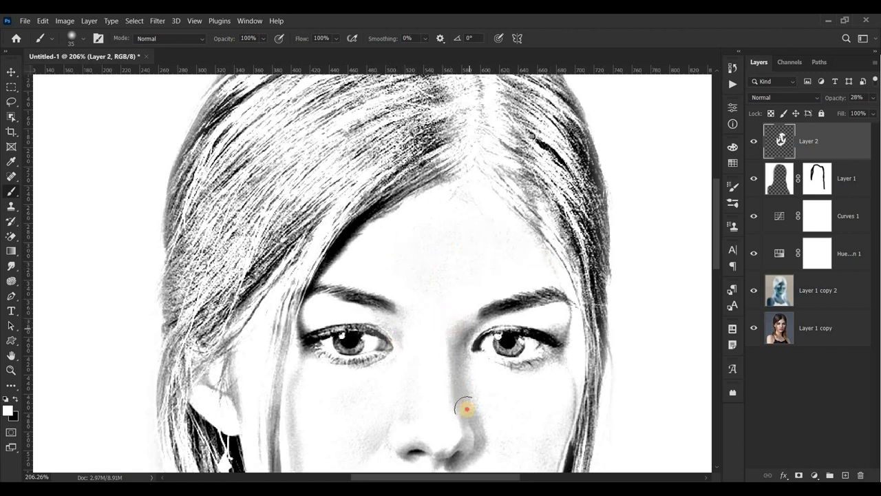
drag(718, 237, 718, 292)
mouse_move(522, 177)
mouse_down()
mouse_move(507, 285)
mouse_move(401, 350)
mouse_move(456, 370)
mouse_move(409, 404)
mouse_up()
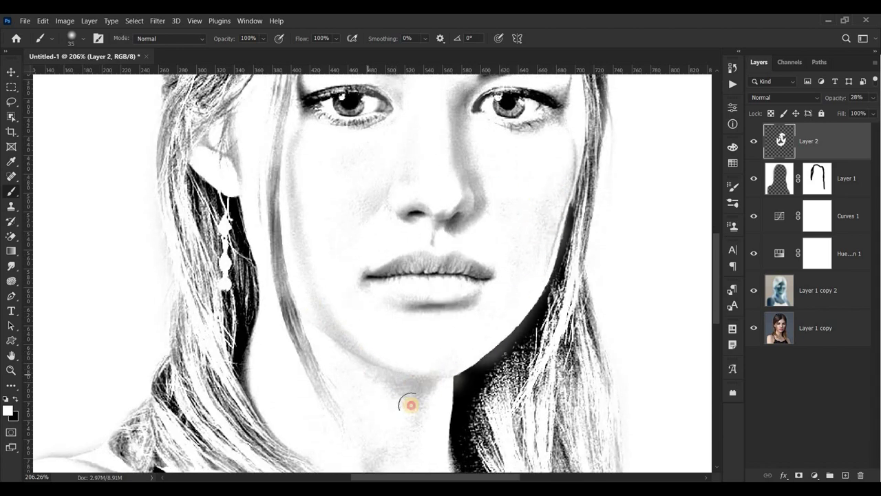
drag(718, 279, 715, 307)
scroll(422, 250, down, 5)
Step: With a size-45 brush, brighten the shoulder and arm edge, then fit the portrait on screen
key(bracketright)
key(bracketright)
key(bracketright)
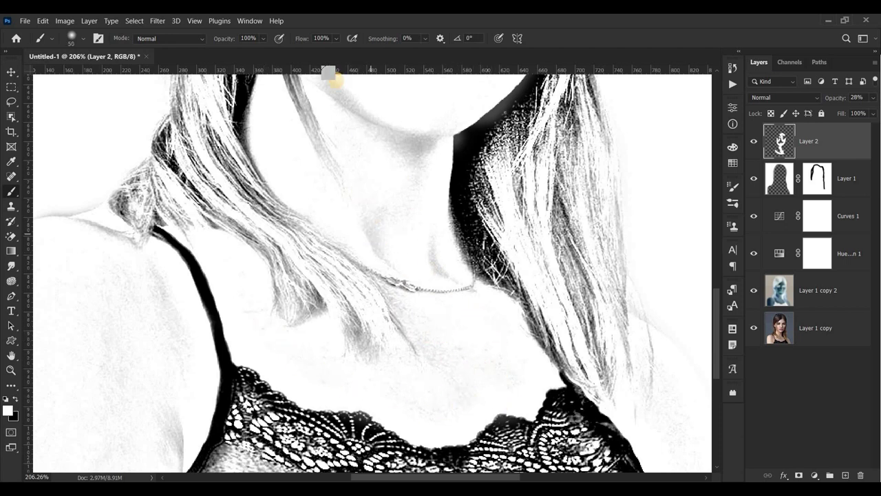
scroll(639, 388, down, 4)
scroll(550, 427, down, 2)
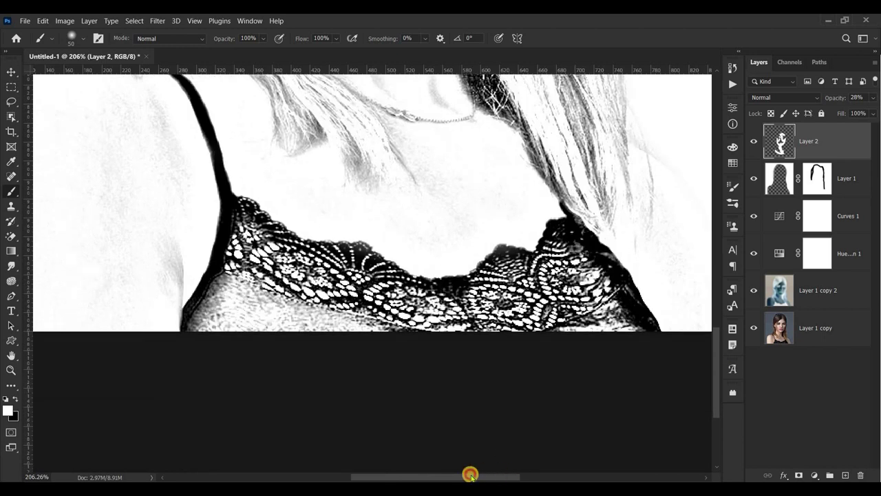
scroll(379, 365, left, 5)
alt+scroll(296, 261, up, 1)
alt+scroll(306, 186, down, 2)
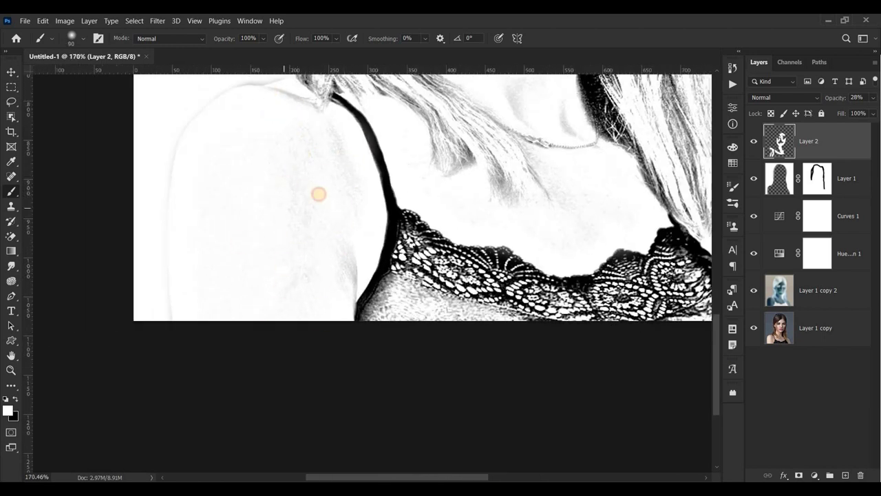
drag(328, 285, 197, 140)
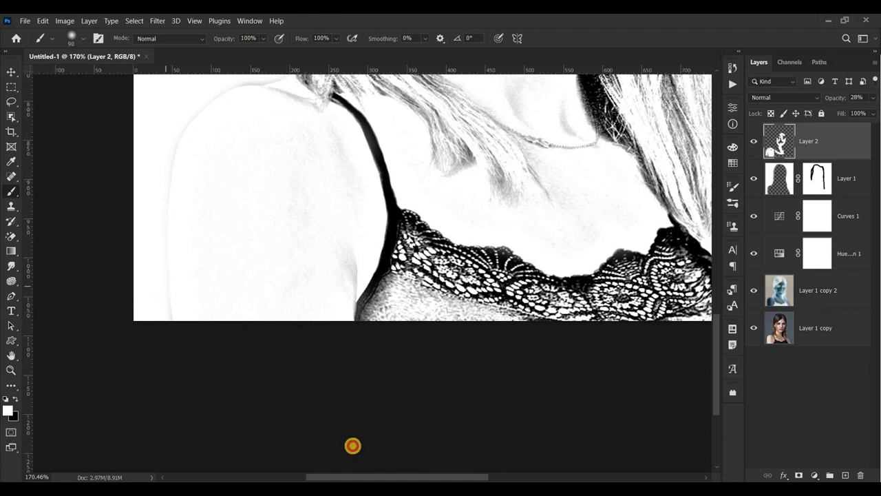
drag(484, 477, 582, 477)
drag(380, 207, 418, 336)
key(ctrl+0)
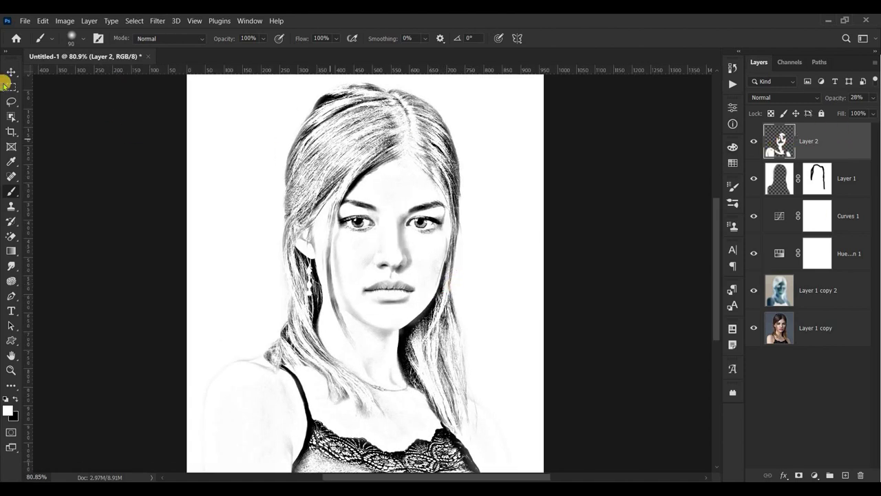
Step: Group all layers from Layer 2 down to Layer 1 copy into Group 1
key(v)
scroll(569, 314, down, 1)
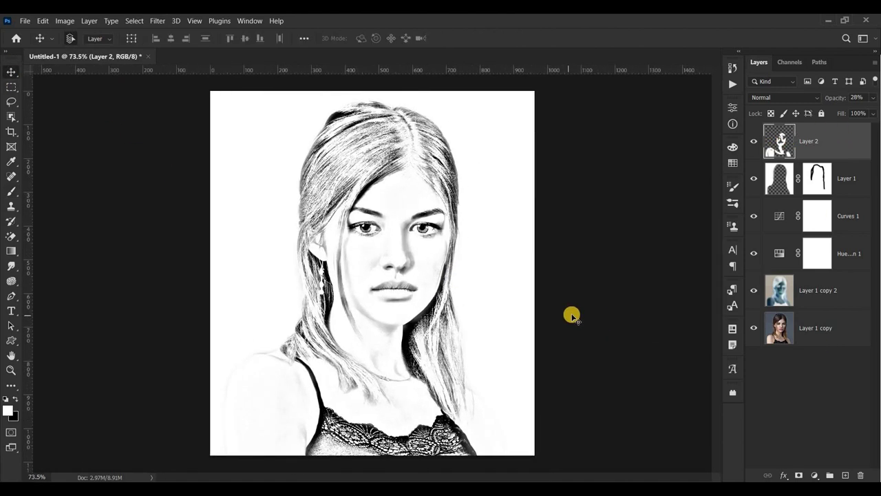
scroll(572, 314, up, 1)
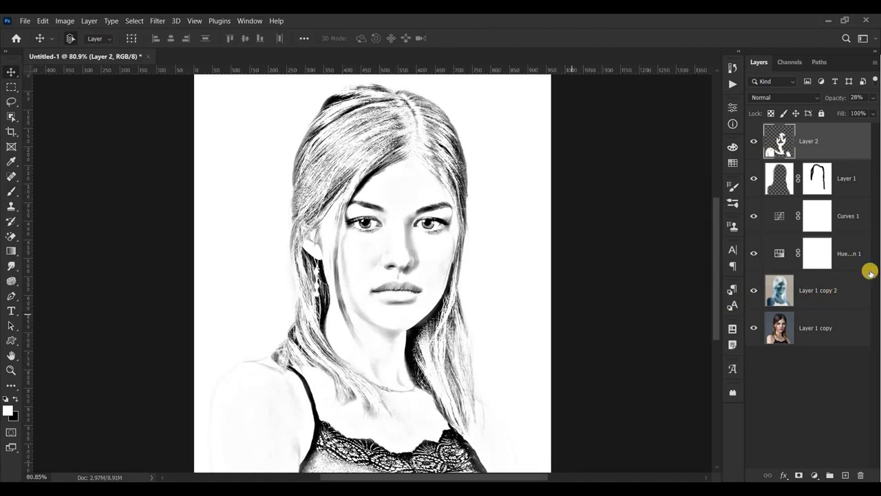
shift+click(851, 335)
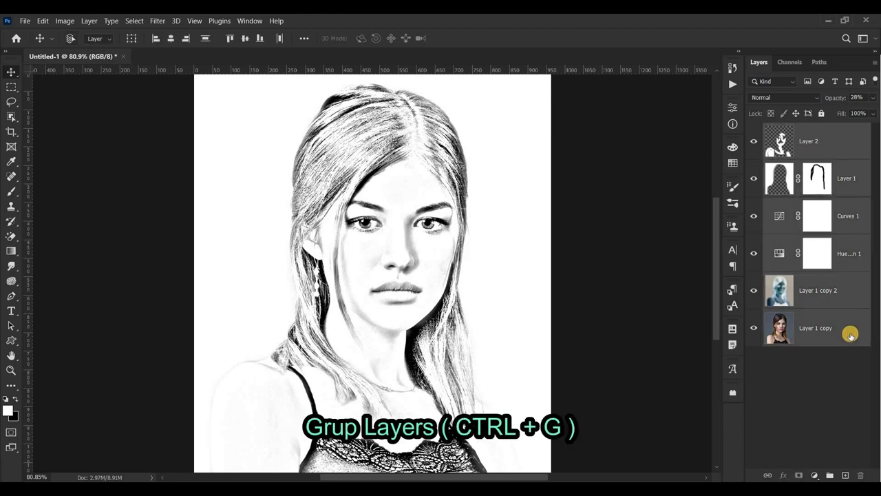
key(ctrl+g)
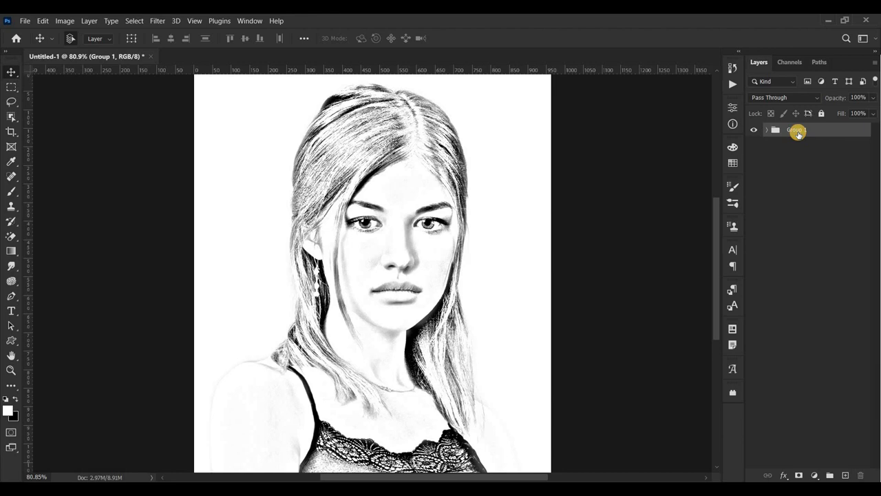
Step: Duplicate Group 1, merge the copy into one layer, and duplicate that merged layer
key(ctrl+j)
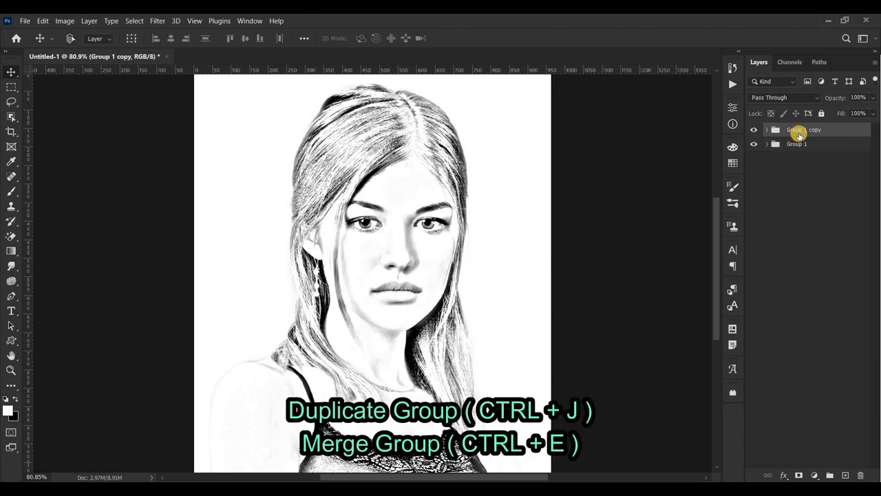
key(ctrl+e)
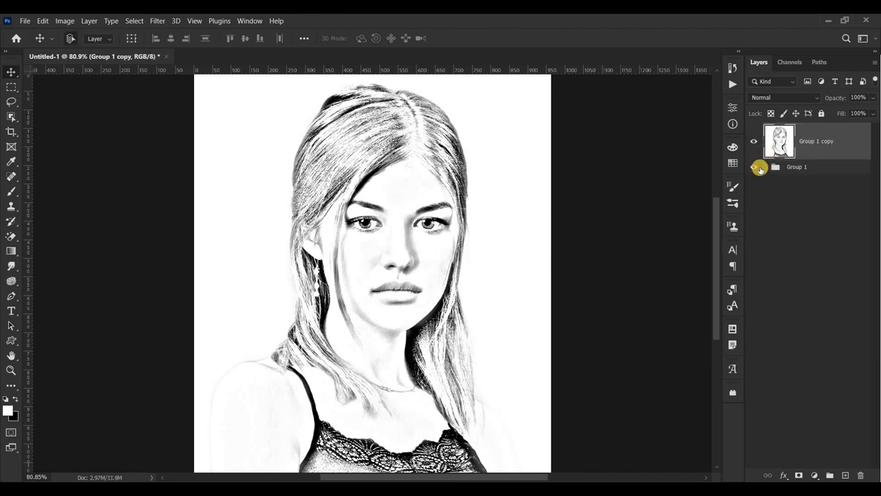
drag(785, 146, 848, 476)
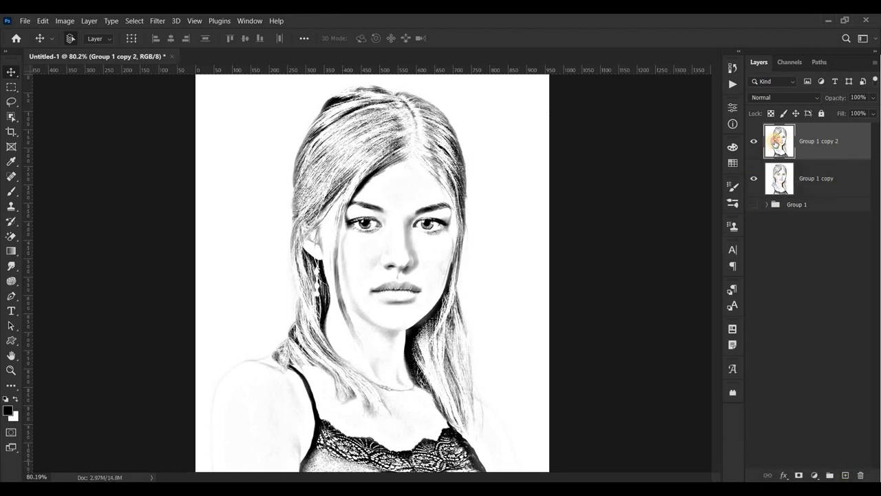
Step: Apply Film Grain to Group 1 copy 2 with Grain 20, Highlight Area 17, Intensity 10
click(157, 22)
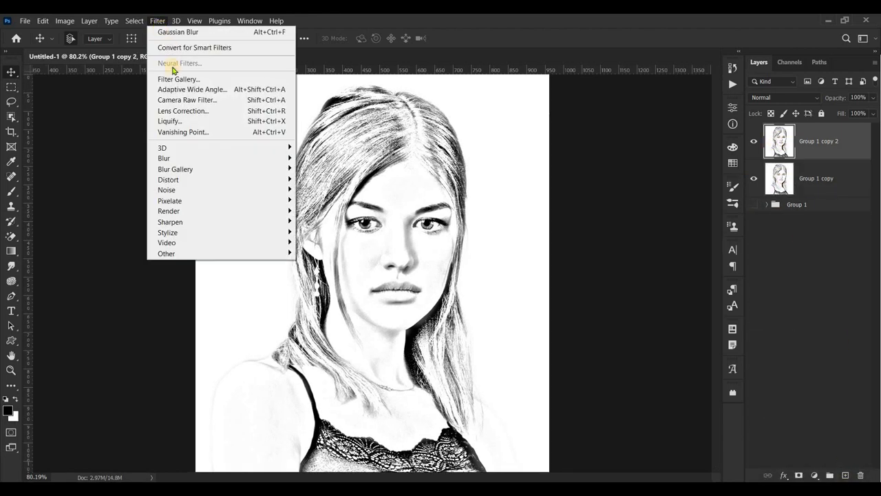
click(172, 77)
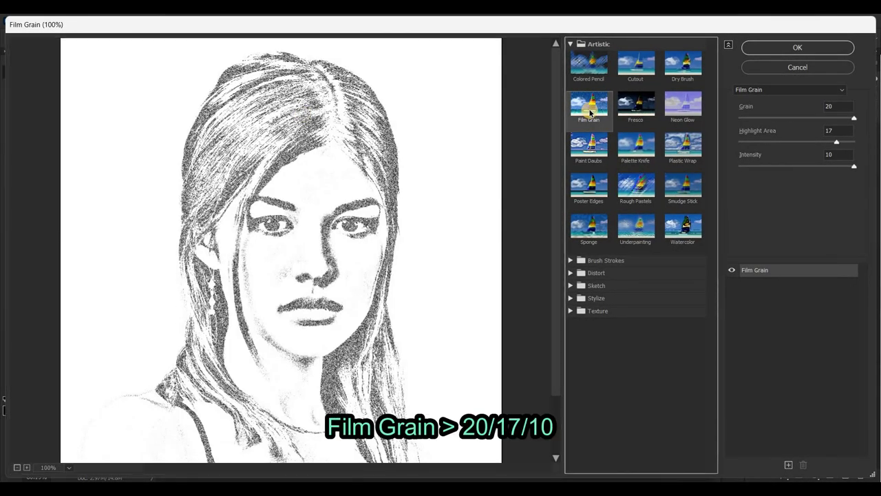
click(844, 130)
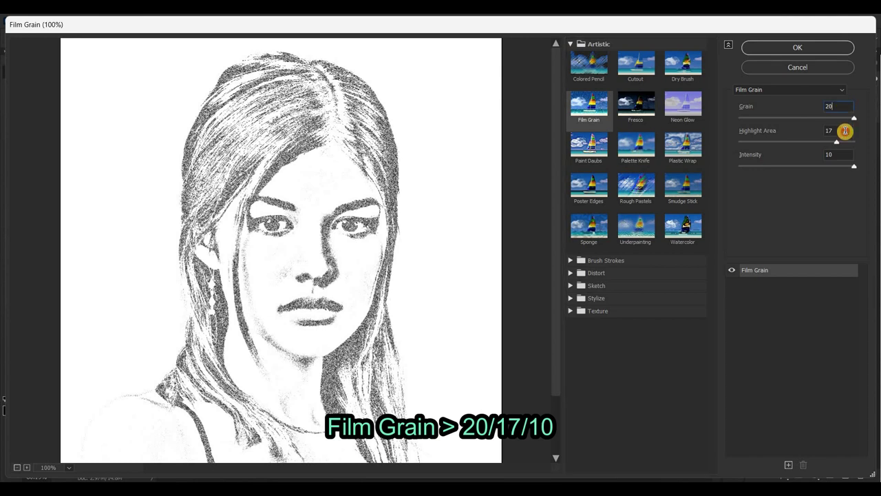
click(809, 48)
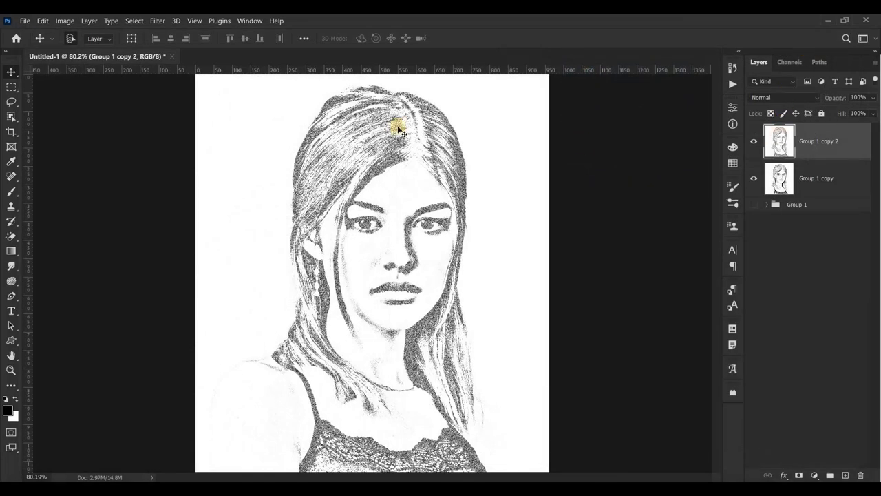
click(159, 23)
mouse_move(164, 158)
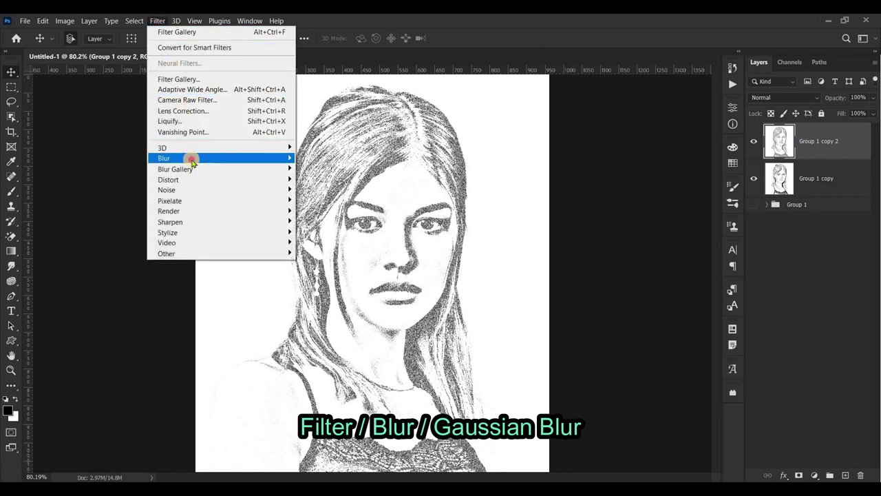
Step: Apply a 15-pixel Gaussian Blur to Group 1 copy 2
click(326, 200)
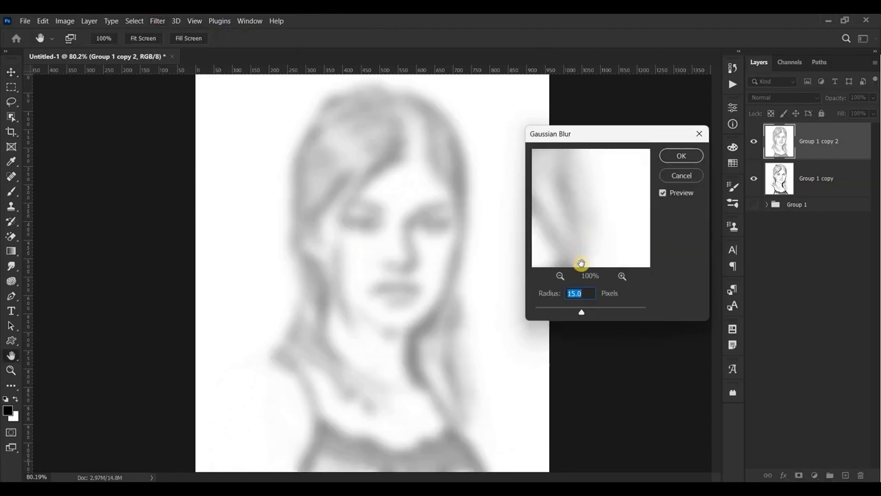
click(679, 157)
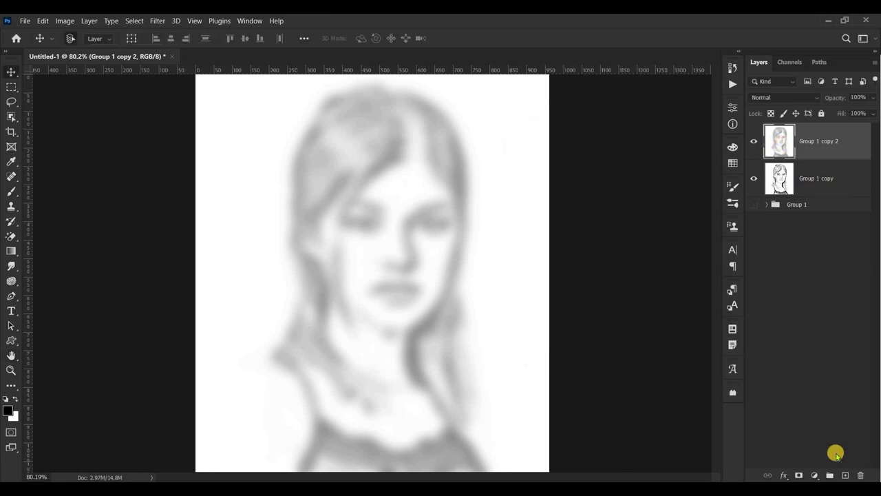
click(817, 474)
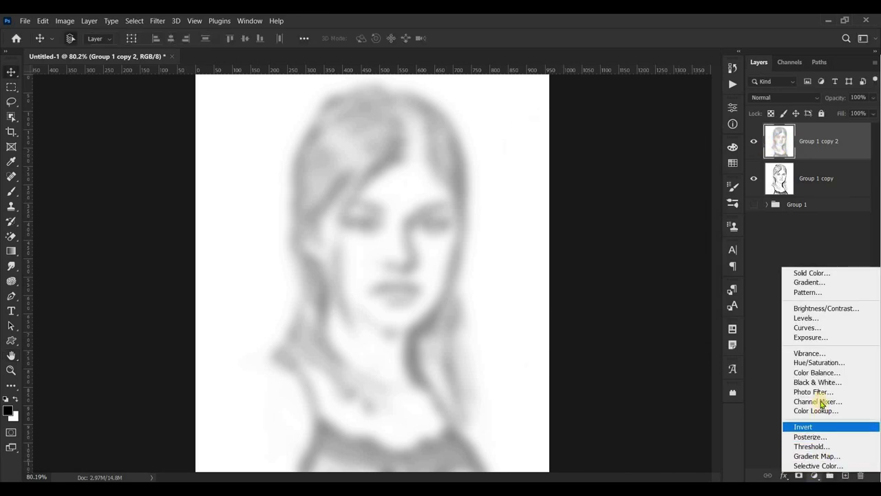
Step: Add a Curves 2 layer with black point at input 189, clipped to the blurred copy
click(807, 327)
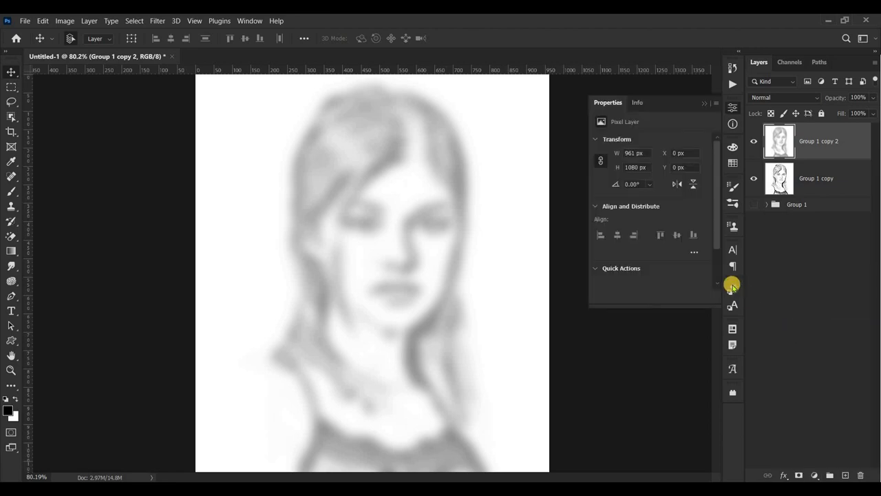
drag(633, 259, 681, 261)
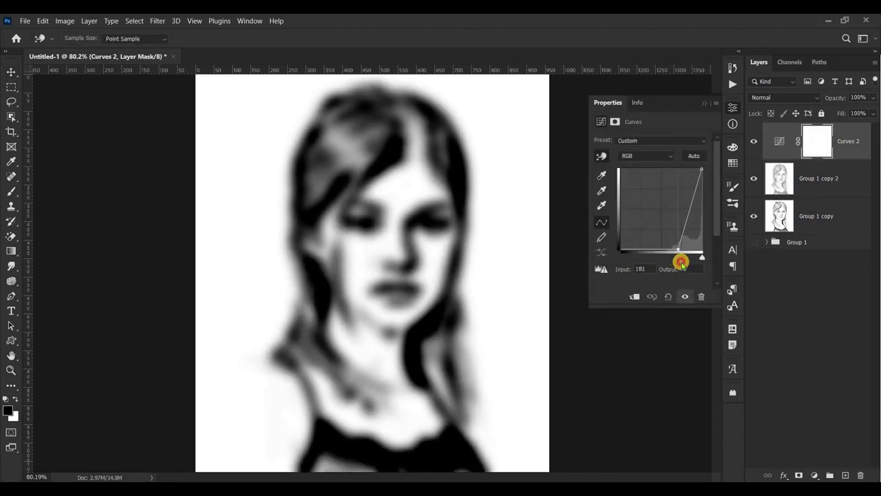
drag(681, 262, 681, 261)
click(638, 297)
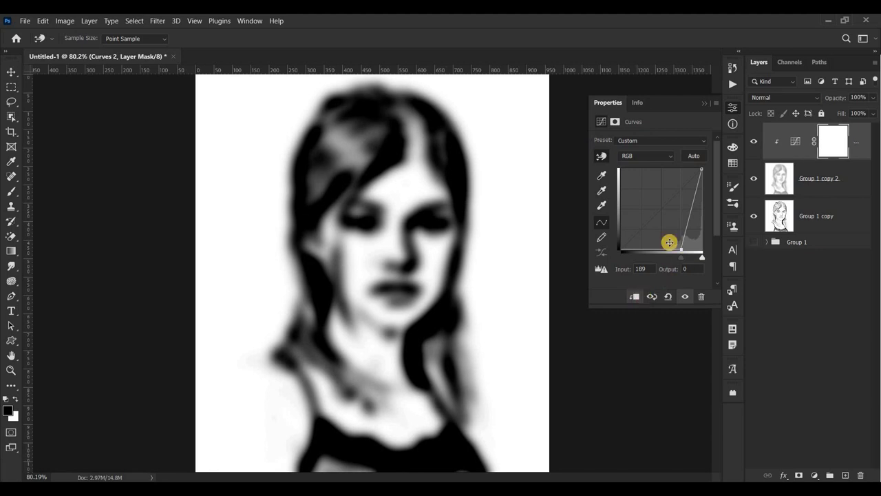
click(704, 103)
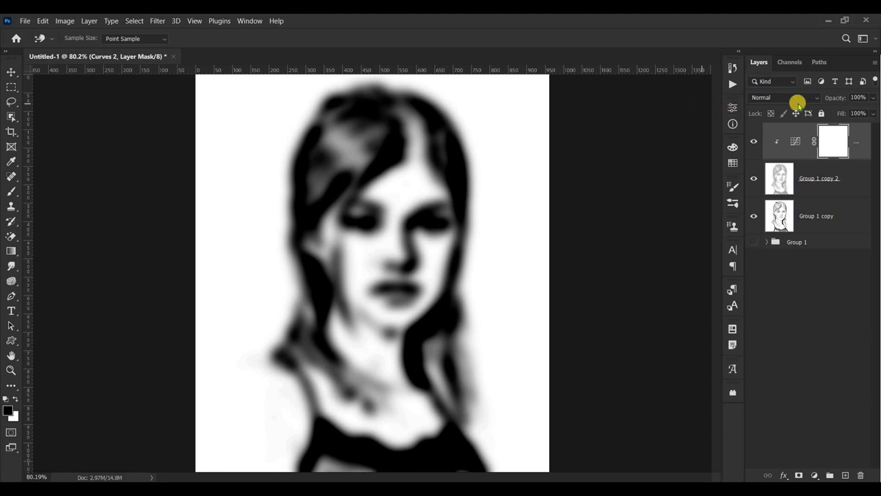
click(778, 179)
Step: Set Group 1 copy 2 to Soft Light and toggle its visibility to compare
click(790, 98)
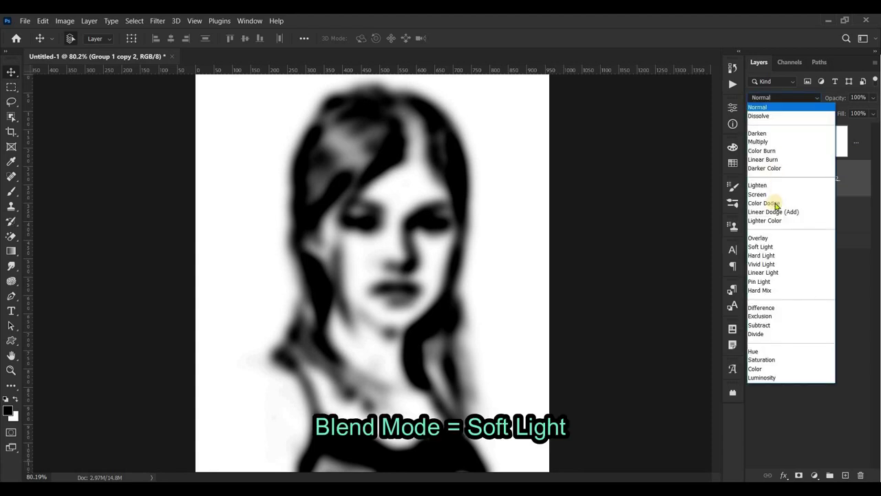
click(770, 247)
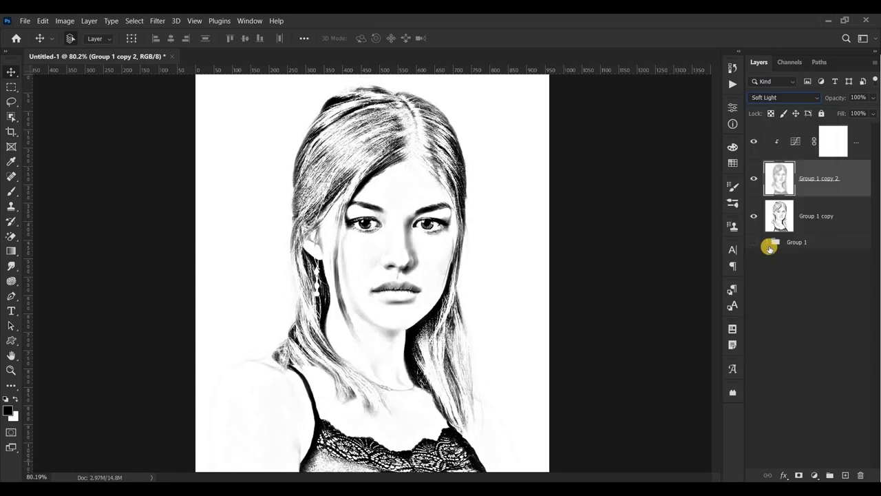
click(755, 179)
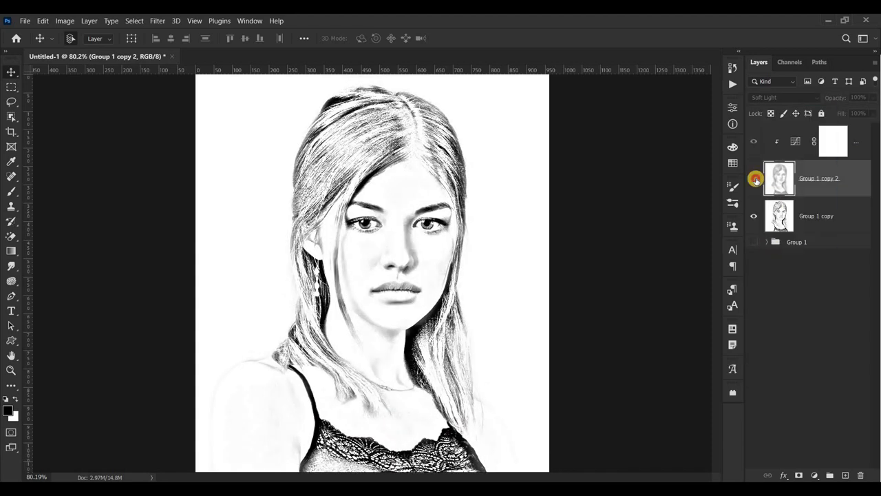
click(755, 180)
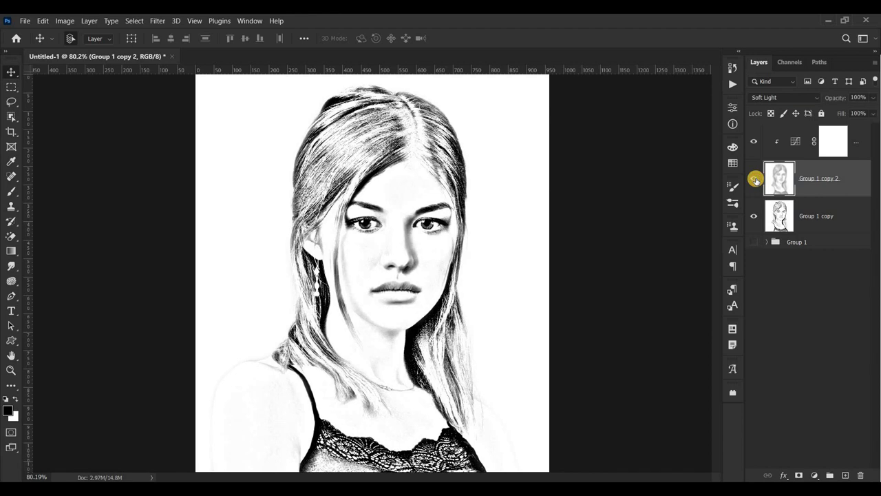
Step: Merge Group 1 copy, Group 1 copy 2 and Curves 2 into a single layer
click(835, 217)
shift+click(855, 145)
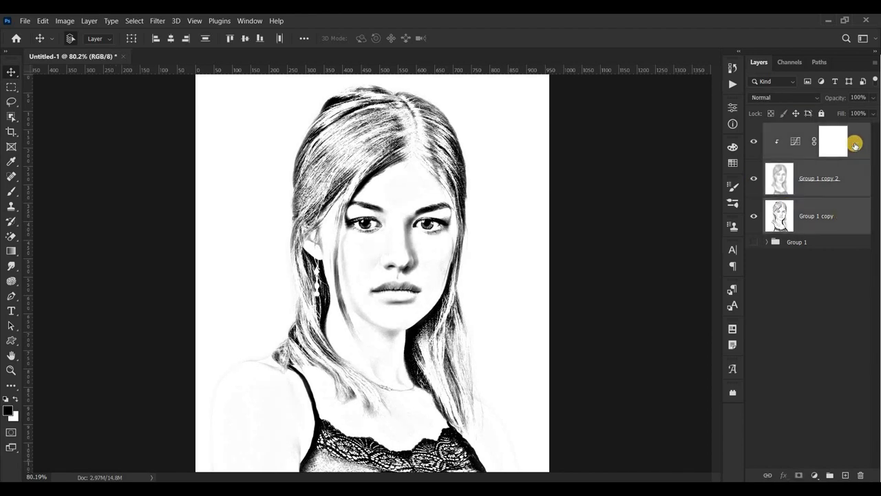
key(ctrl+e)
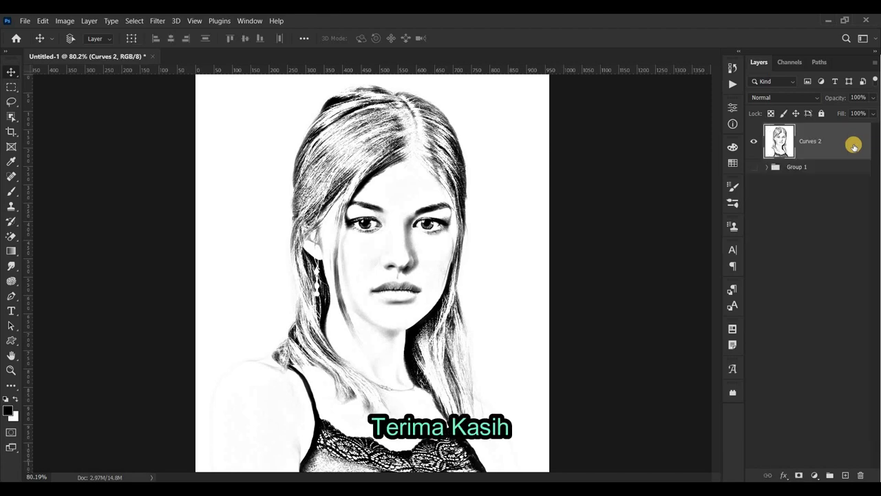